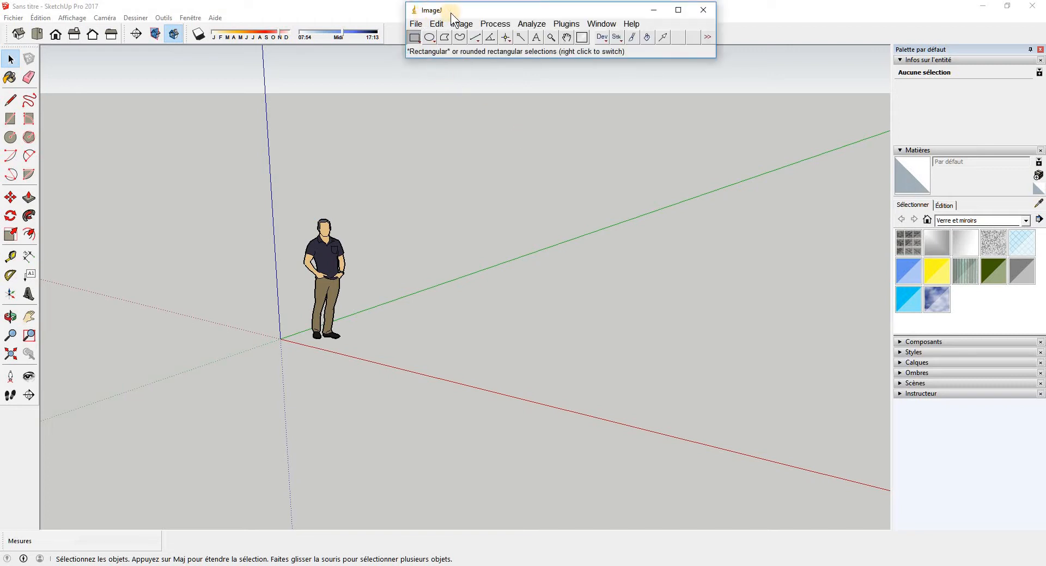
left_click(415, 24)
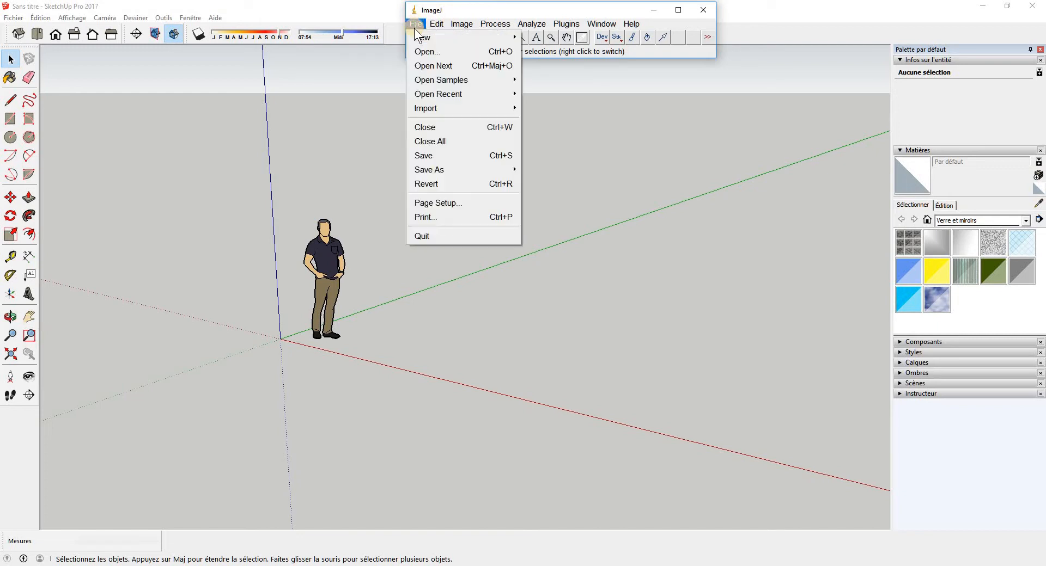
mouse_move(415, 38)
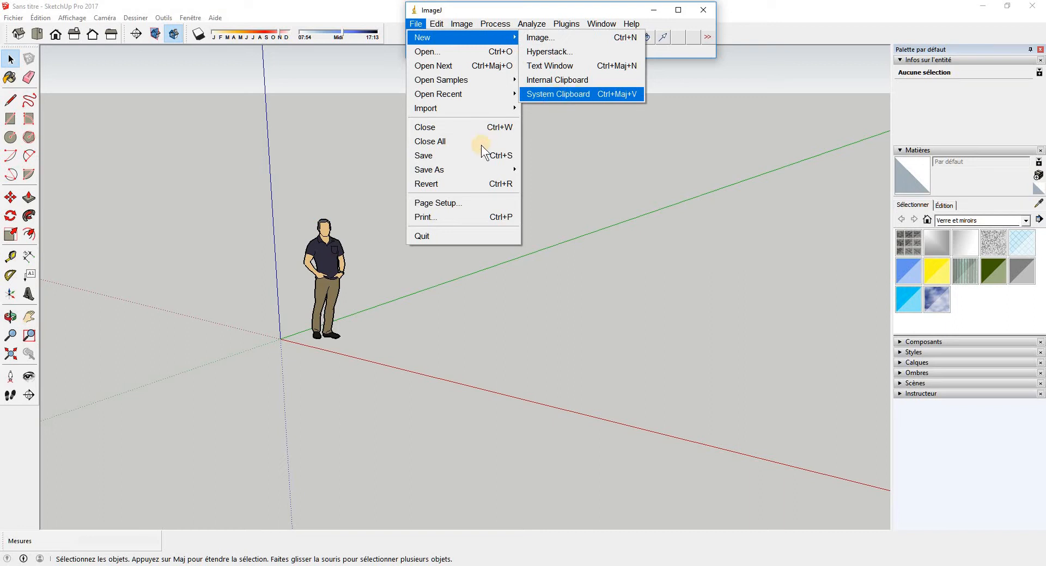
mouse_move(472, 177)
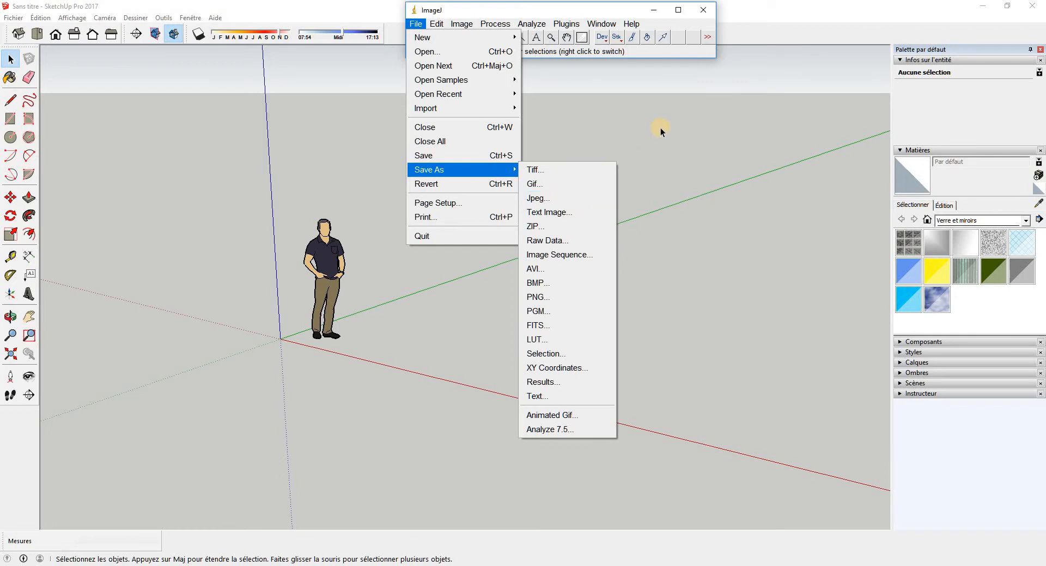
left_click(527, 119)
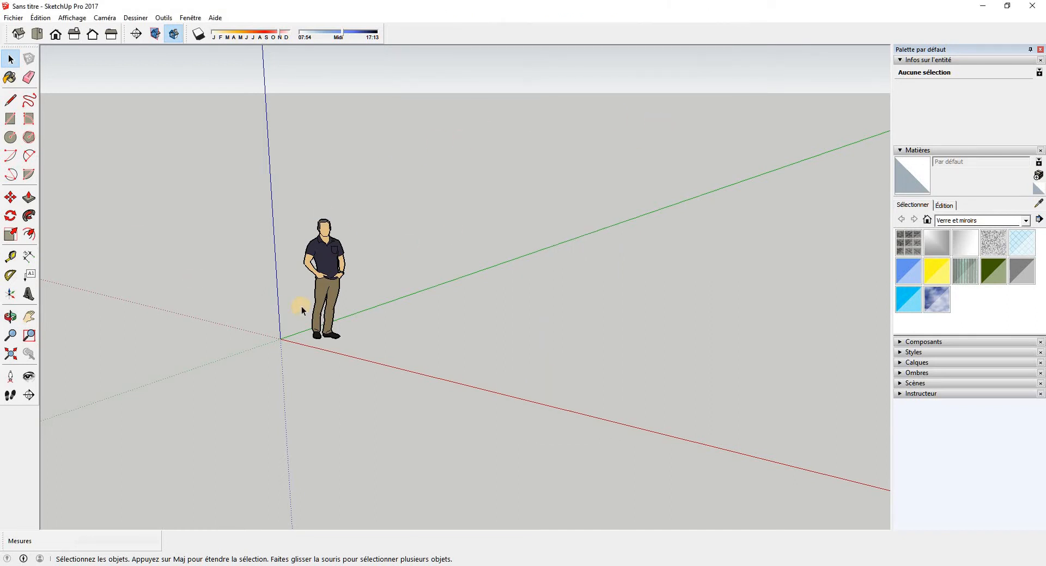
Import Rovaneimi.jpg as an image, placing its corner at the origin and sizing it along the red axis on the ground plane.
left_click(13, 18)
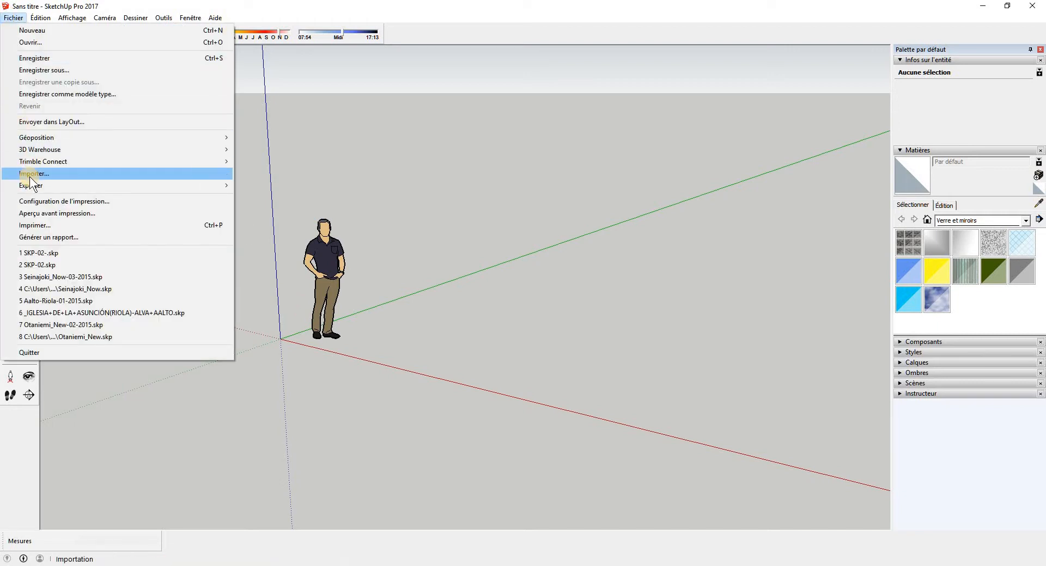
left_click(30, 175)
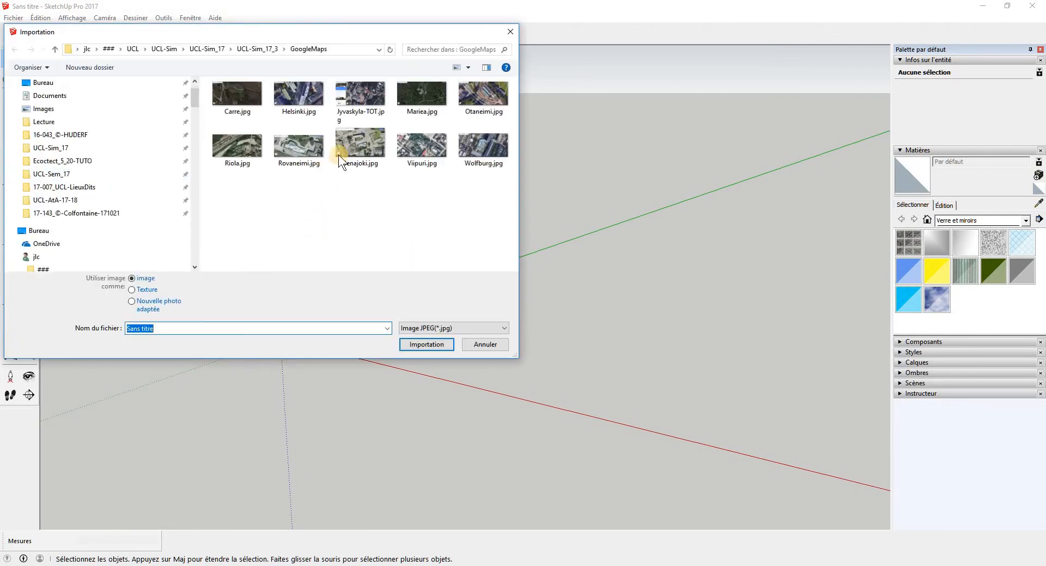
left_click(292, 148)
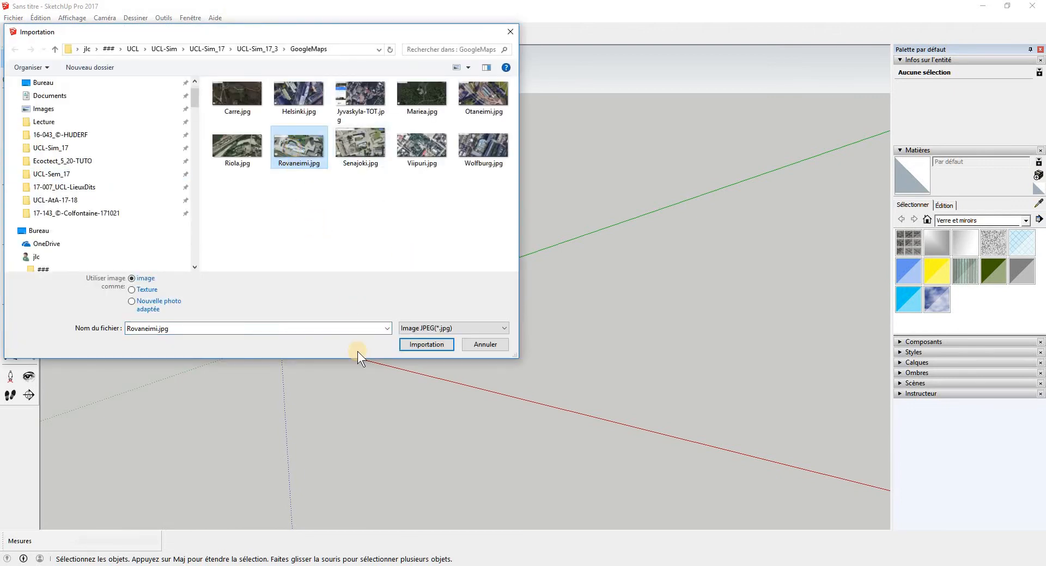
left_click(425, 344)
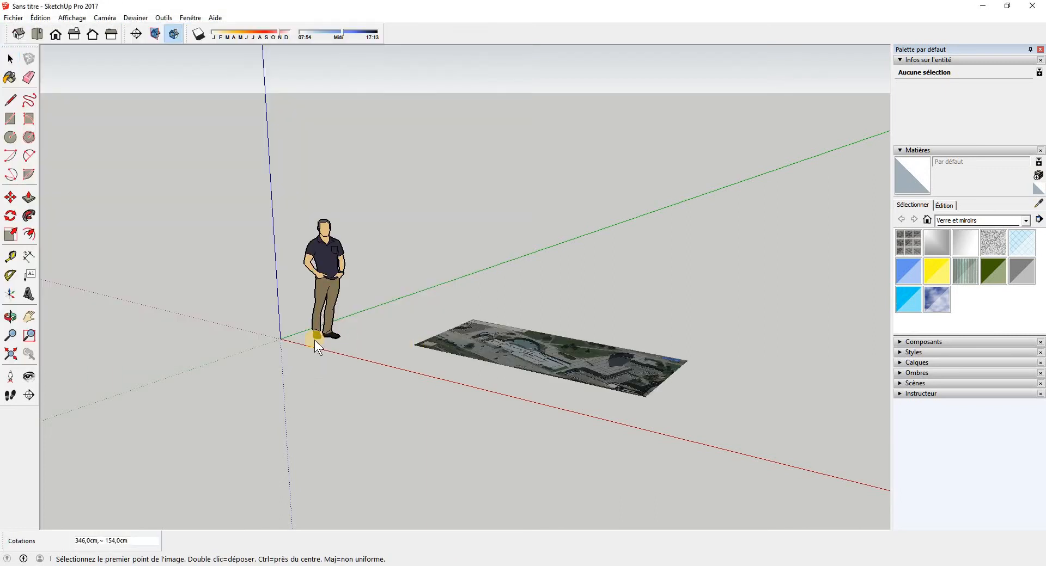
left_click(280, 338)
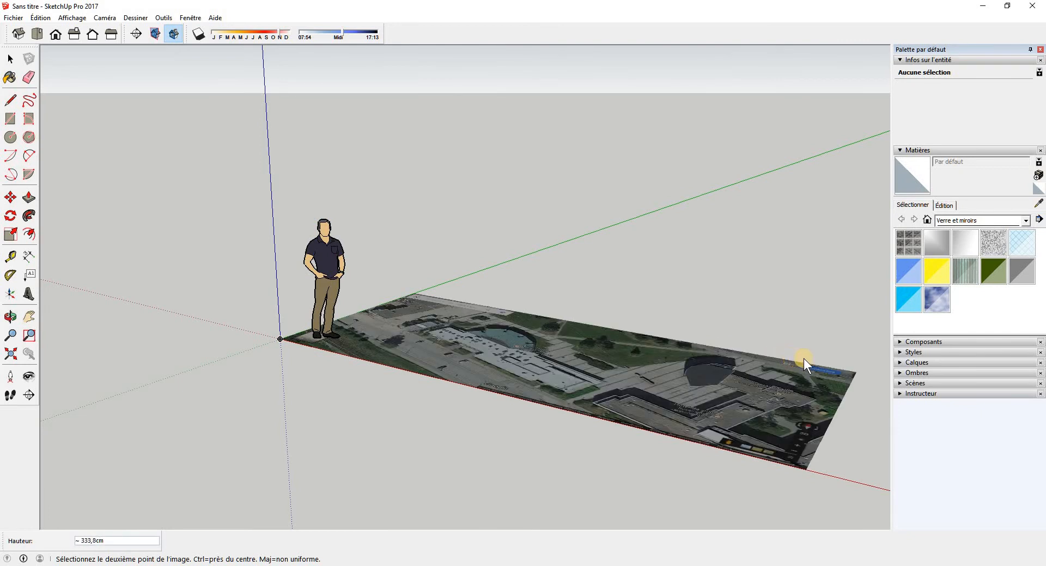
left_click(806, 358)
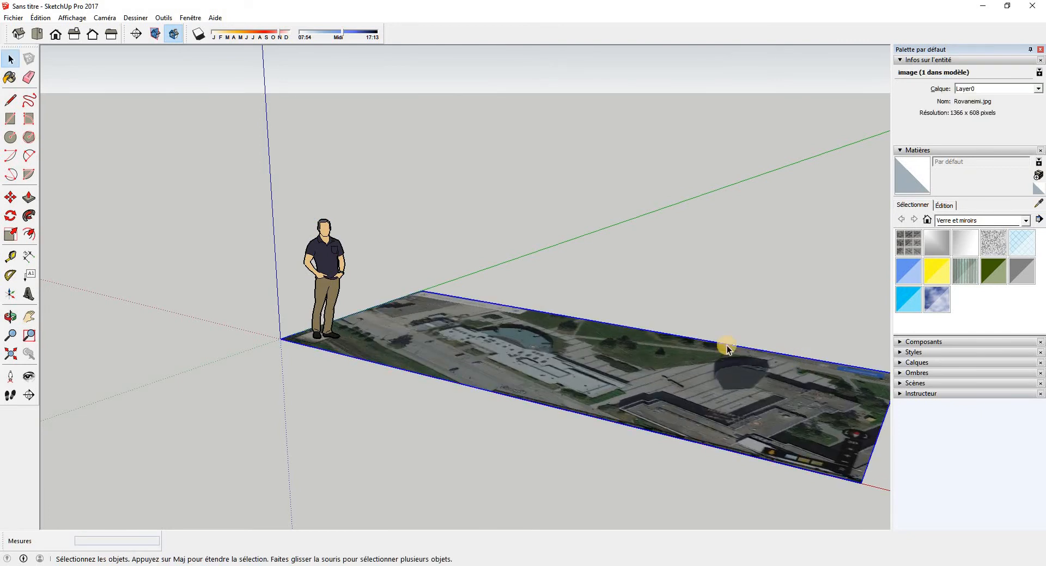
Delete the default human figure and show the imported image from above in parallel projection.
left_click(322, 280)
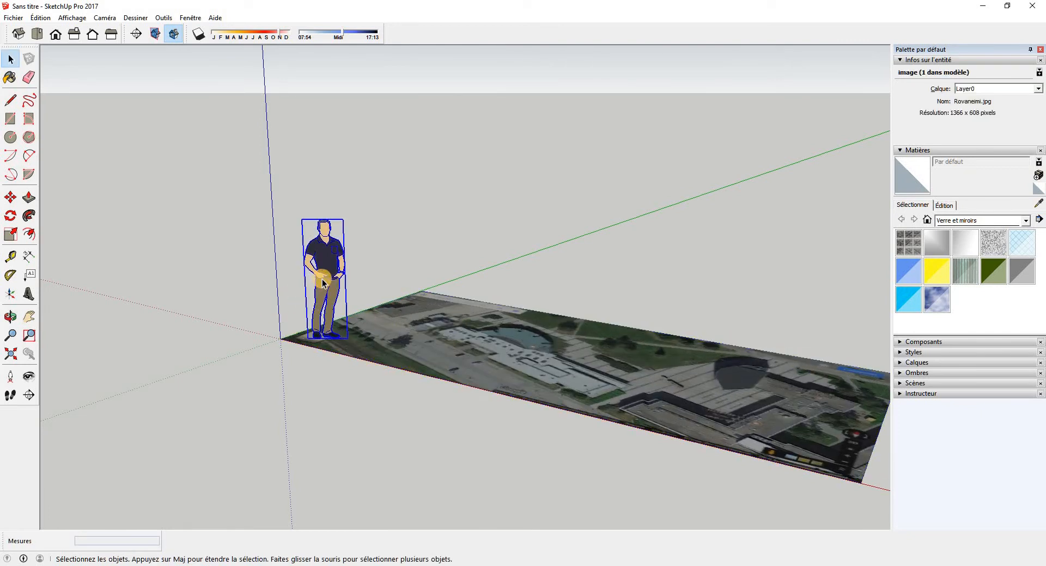
key("Delete")
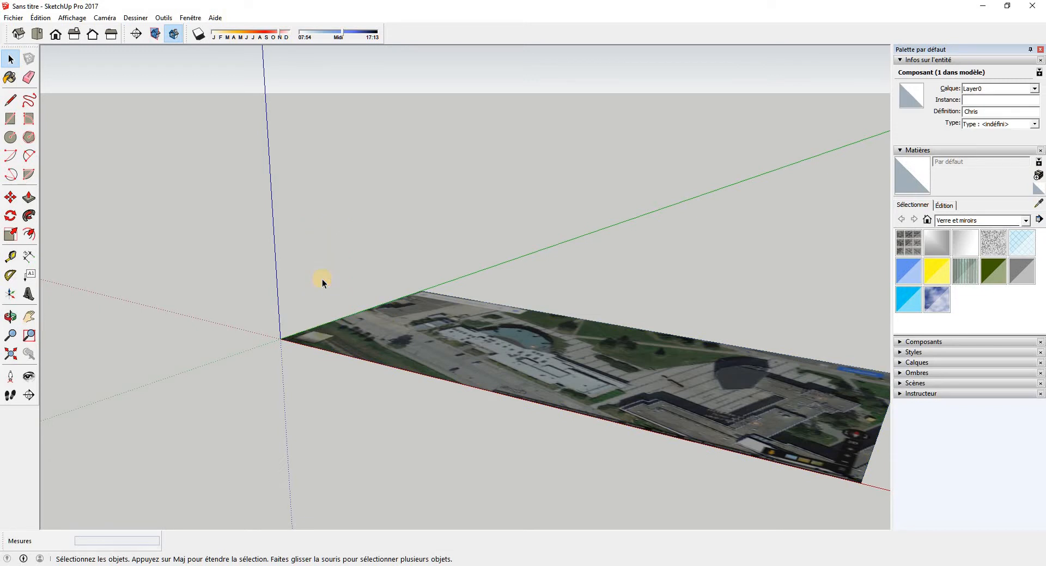
left_click(103, 16)
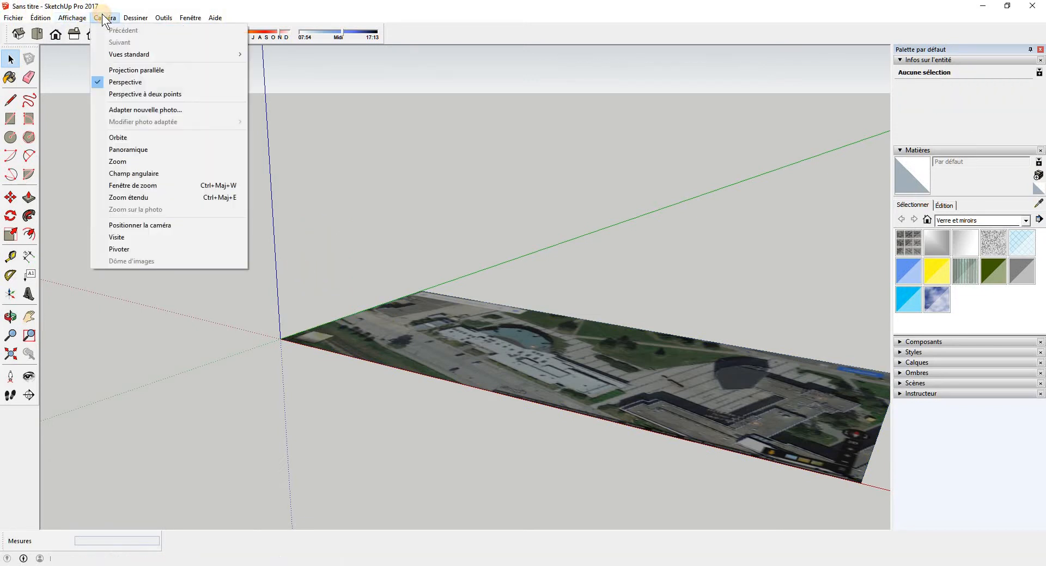
left_click(116, 72)
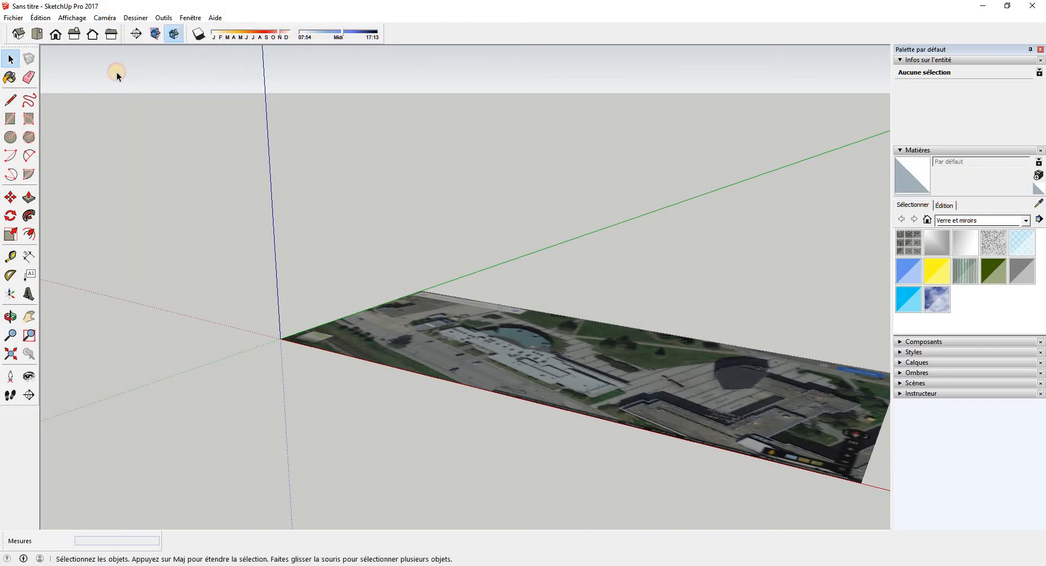
left_click(37, 34)
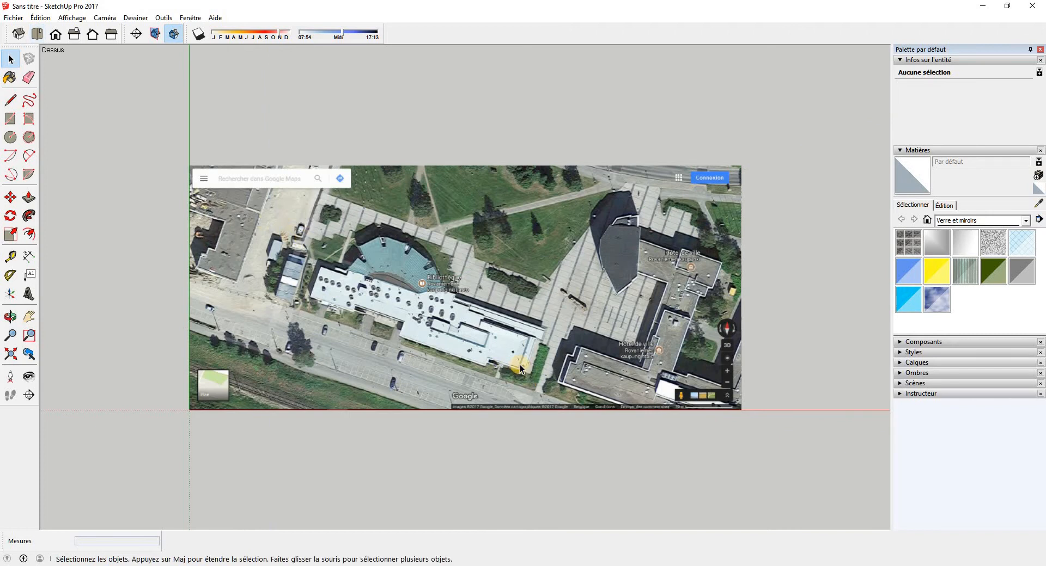
Draw a line about 315 cm long along the library's long straight facade, from its upper-left roof corner to its far end.
scroll(521, 364, "up", 5)
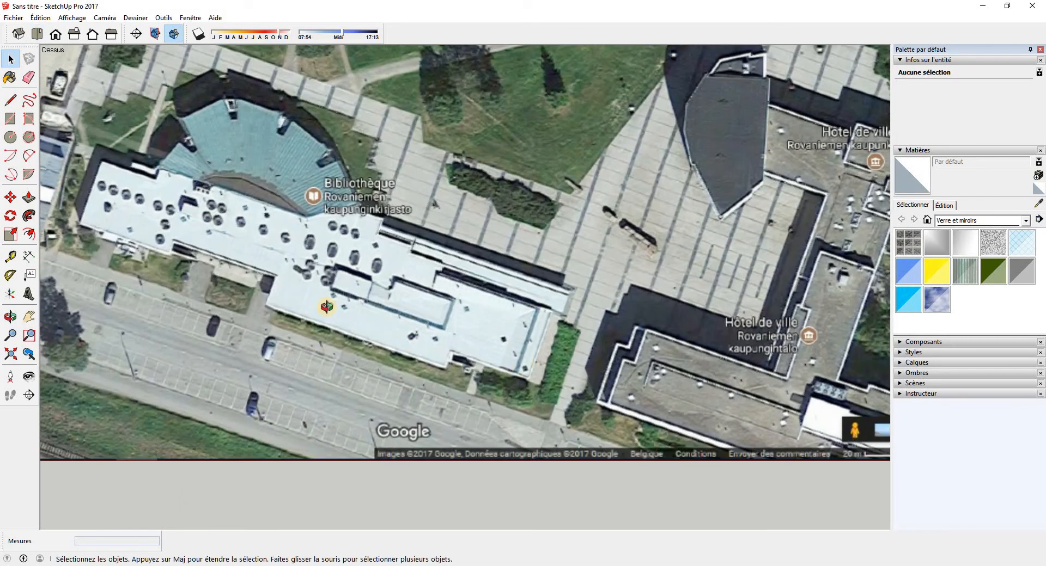
middle_click_drag(327, 307, 421, 334, "shift")
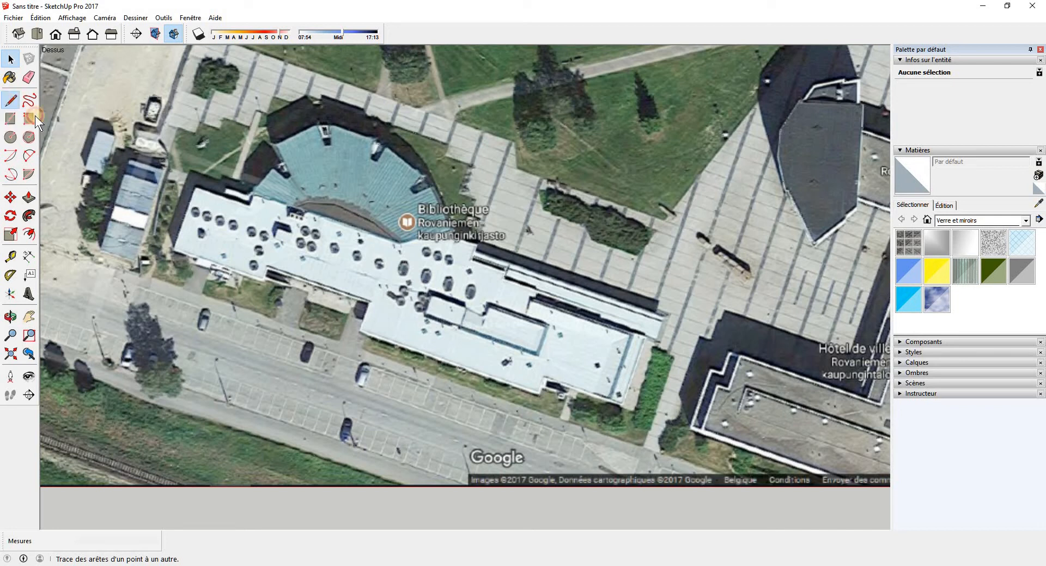
left_click(9, 102)
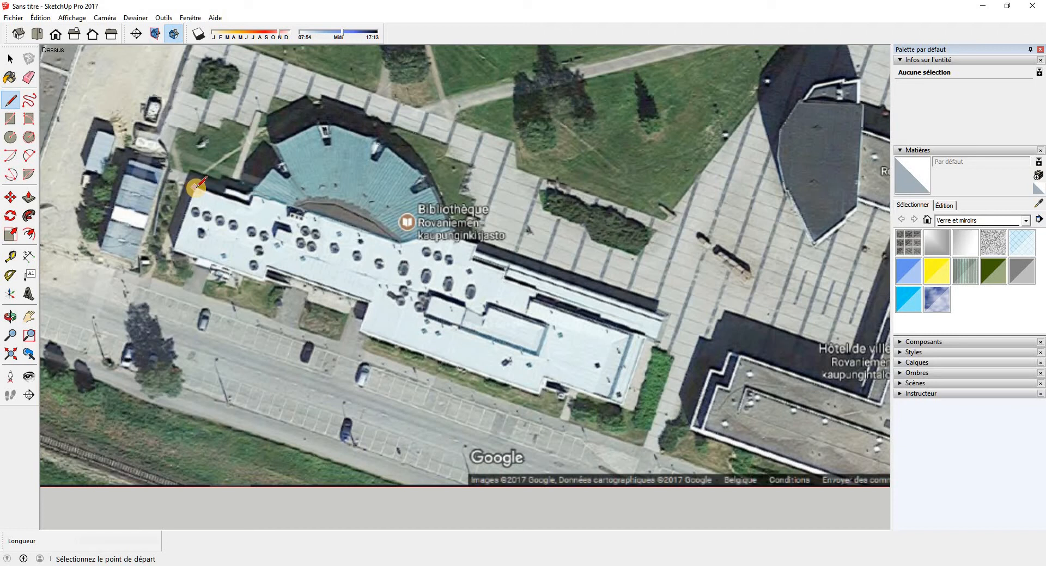
left_click(195, 188)
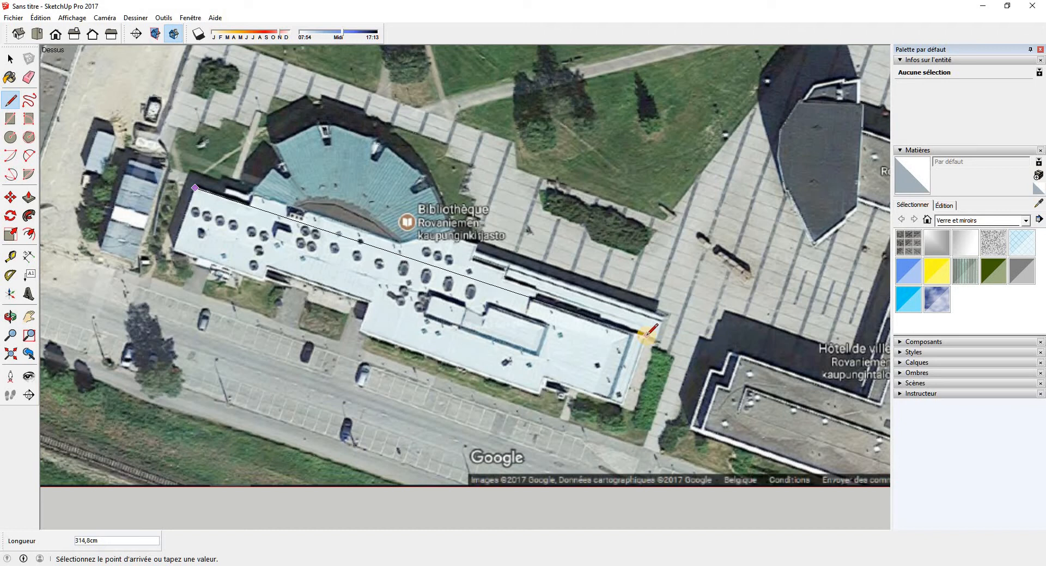
left_click(646, 334)
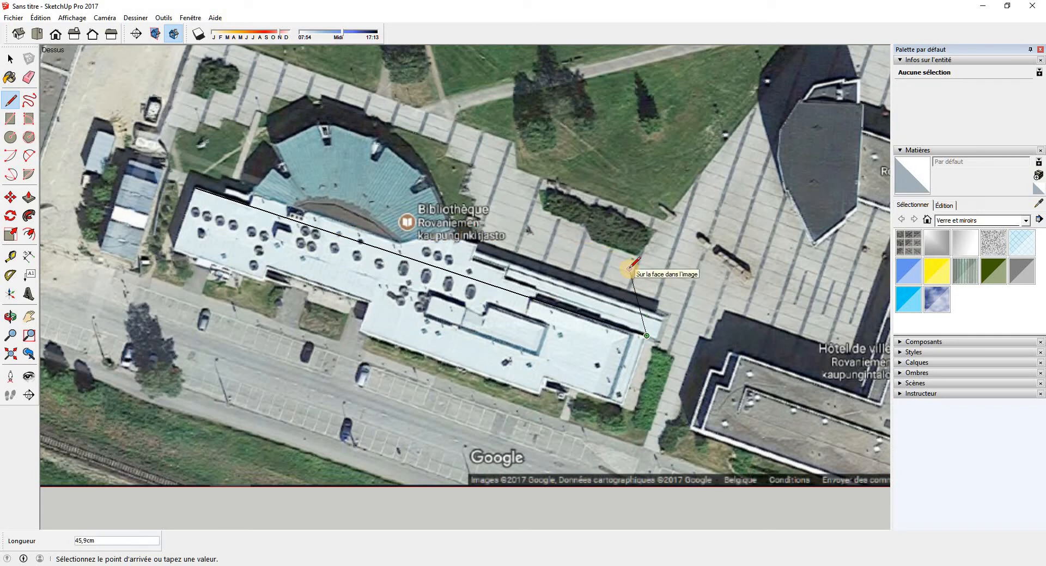
key("Escape")
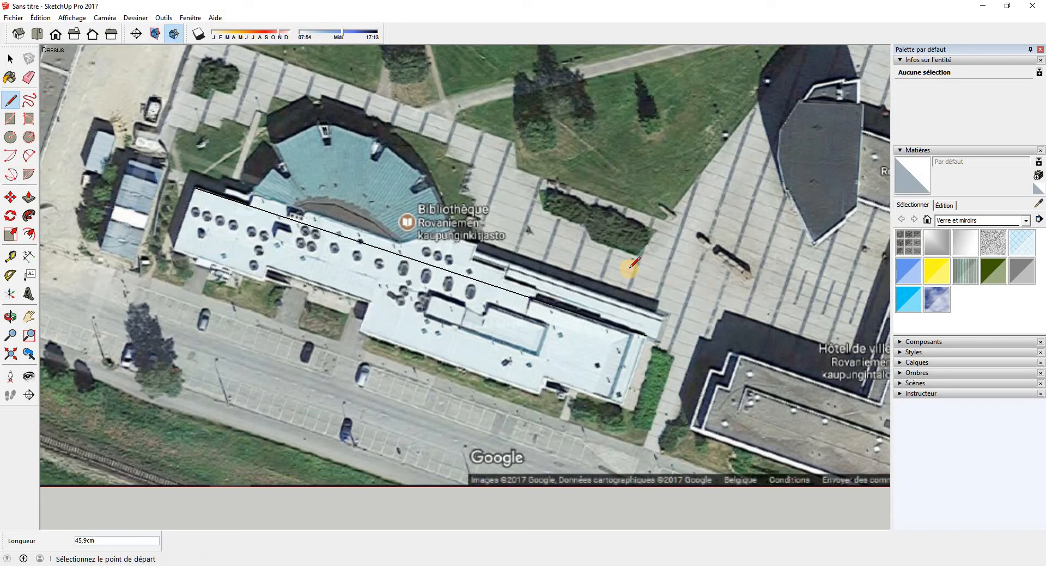
Draw a line about 68.5 cm long perpendicular to the facade line, across the fan-shaped roof.
left_click(312, 226)
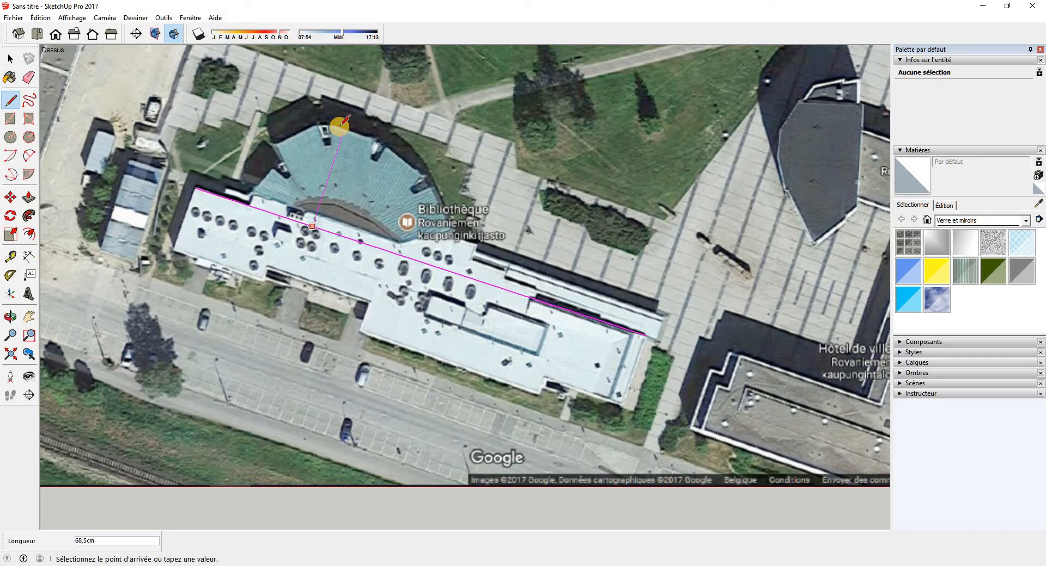
left_click(342, 126)
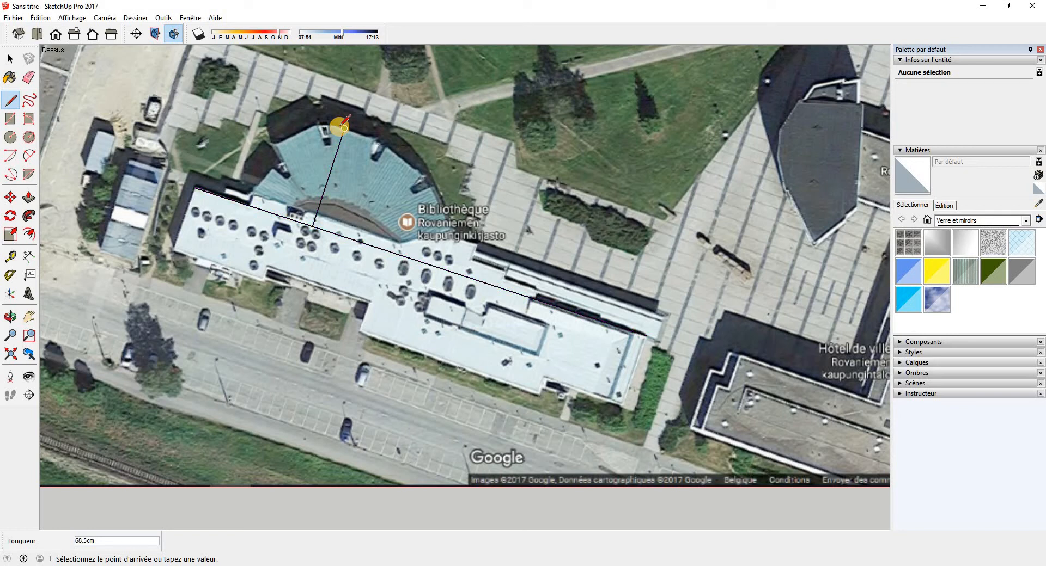
key("Escape")
From the perpendicular's base, draw a line along the green axis and close the triangle with a horizontal edge about 21.3 cm long.
left_click(312, 227)
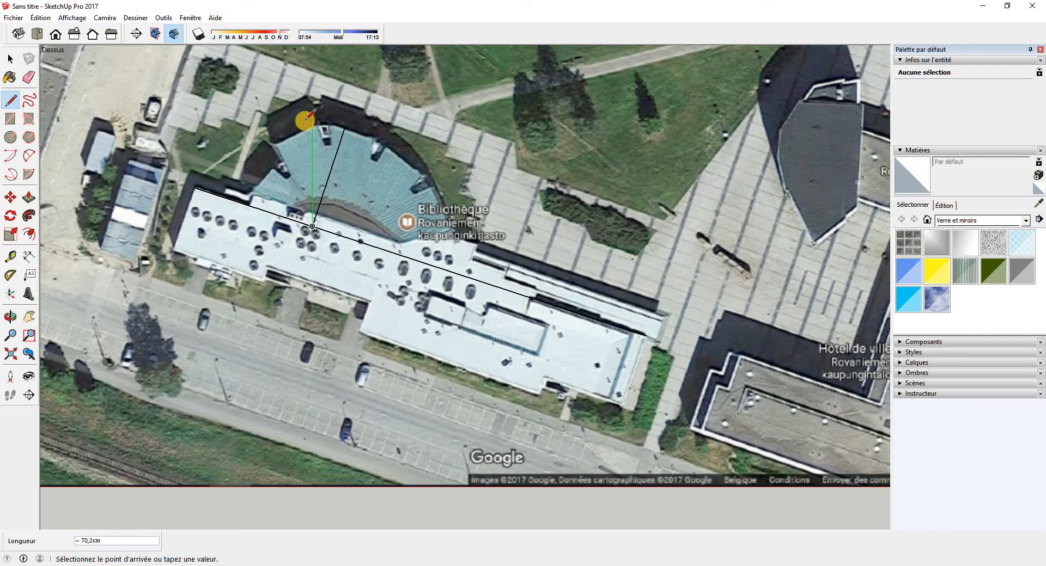
left_click(344, 127)
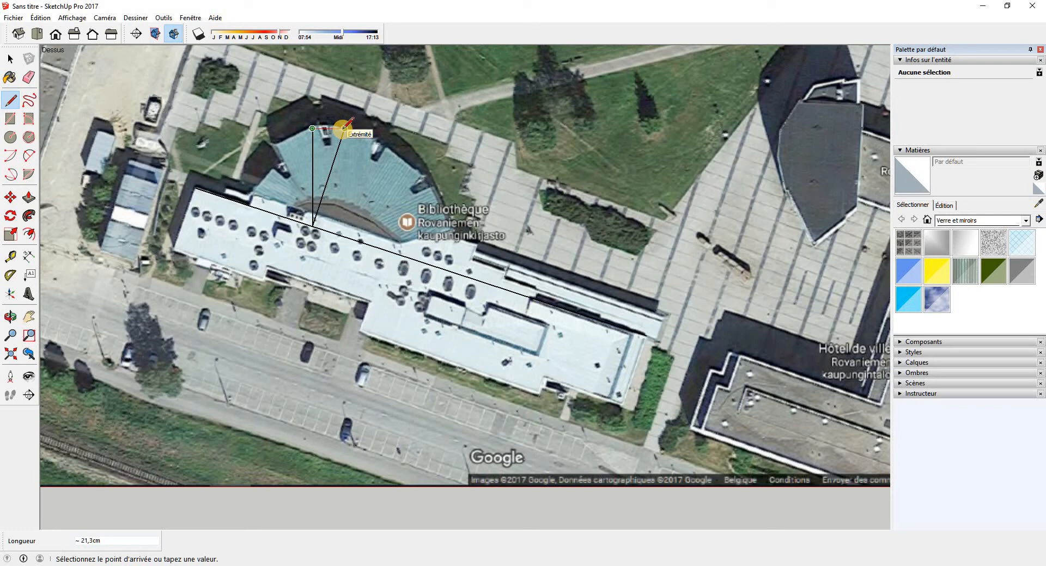
left_click(344, 128)
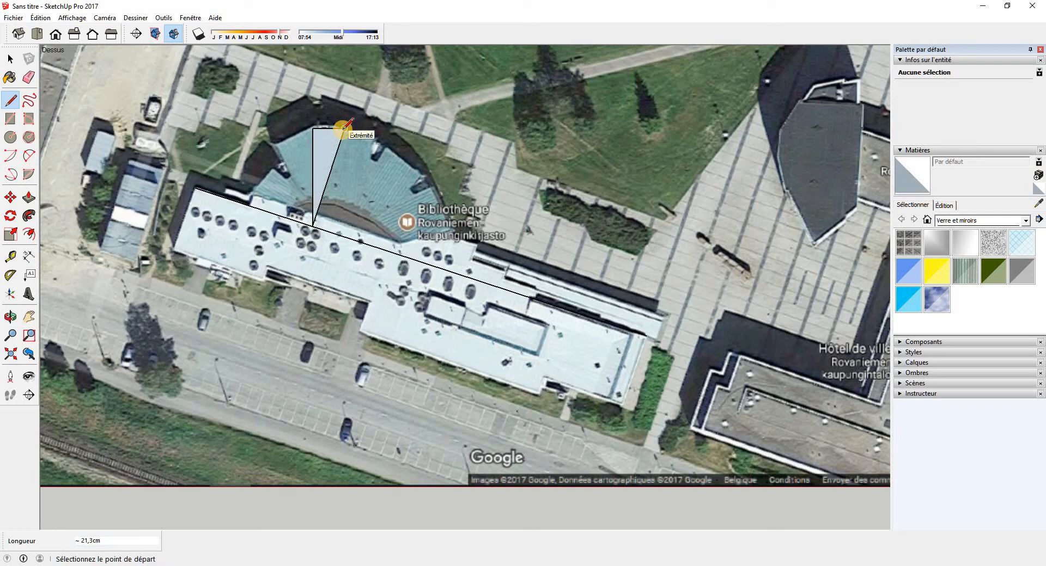
Measure the angle between the green-axis line and the perpendicular with the Protractor, placing a guide along the perpendicular.
left_click(10, 276)
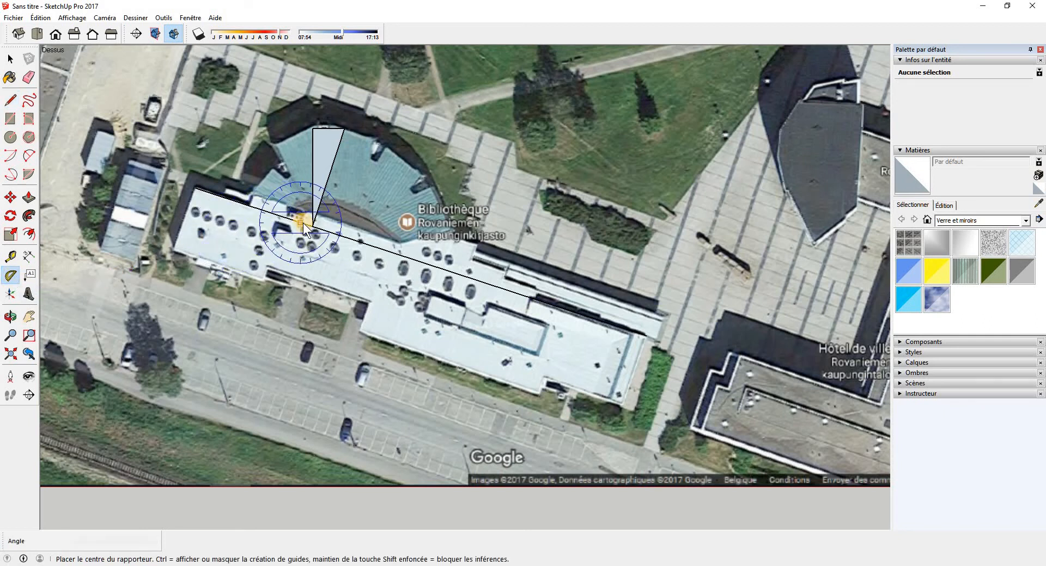
left_click(312, 226)
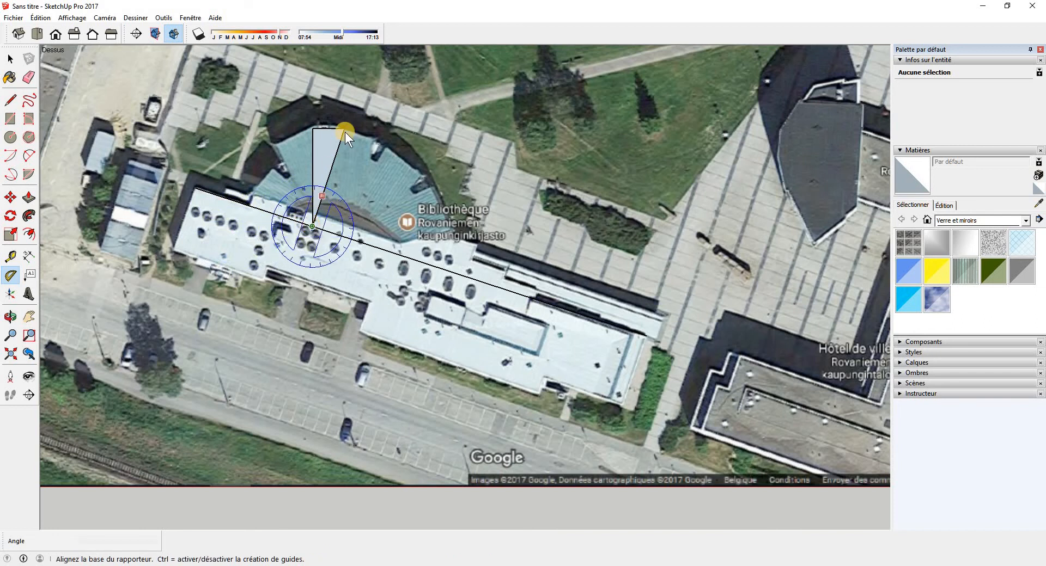
left_click(313, 129)
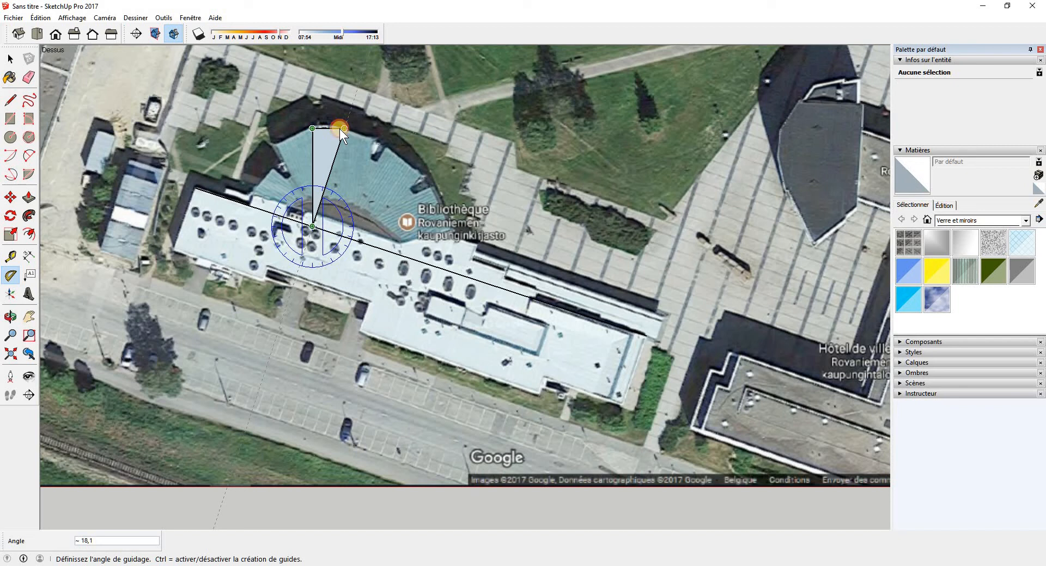
left_click(338, 129)
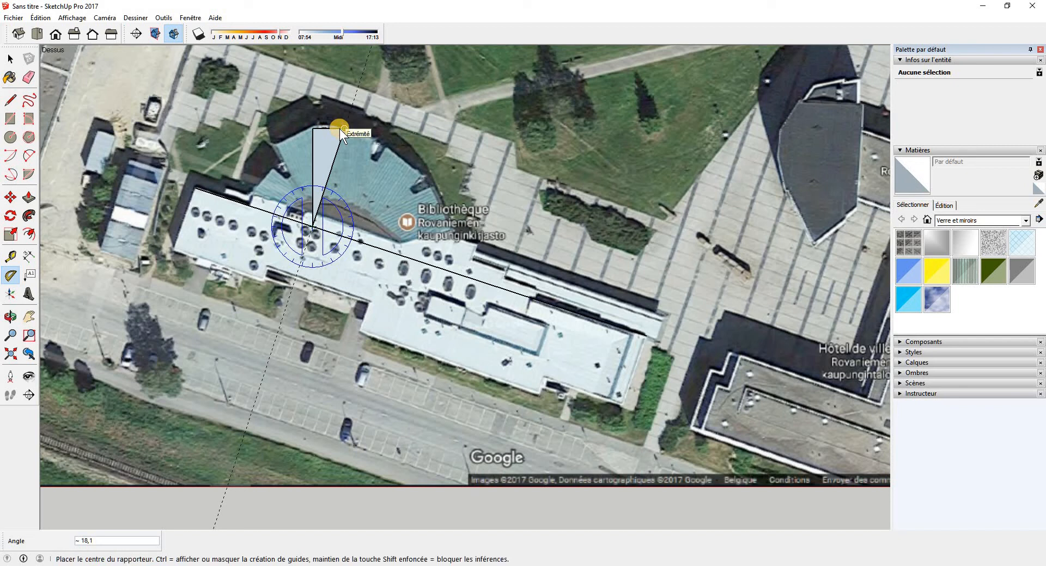
Switch to Notepad to record the angle 18,1 below the site coordinates, and show the hidden system tray icons.
key("alt+Tab")
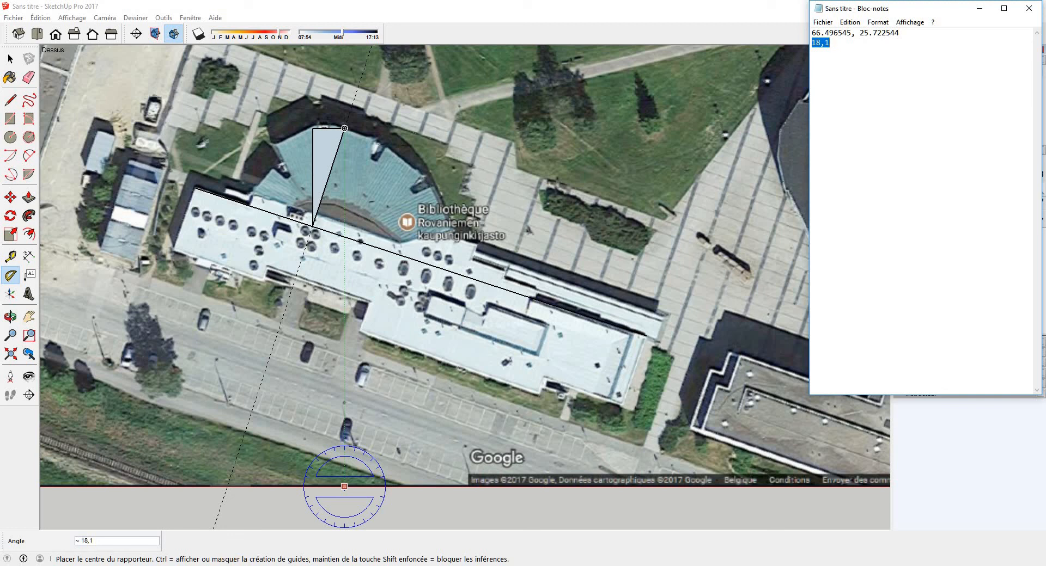
mouse_move(306, 565)
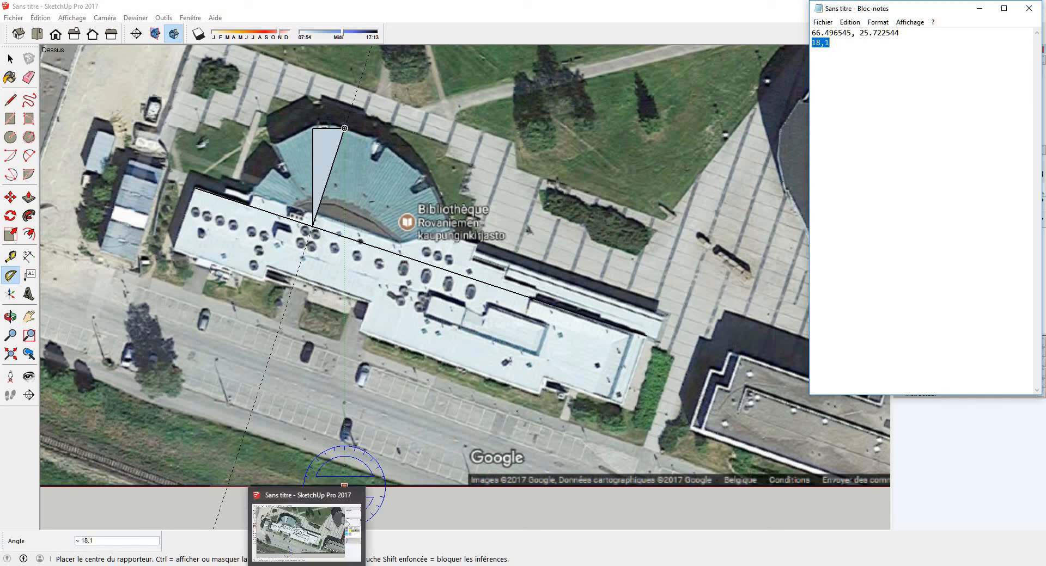
left_click(933, 565)
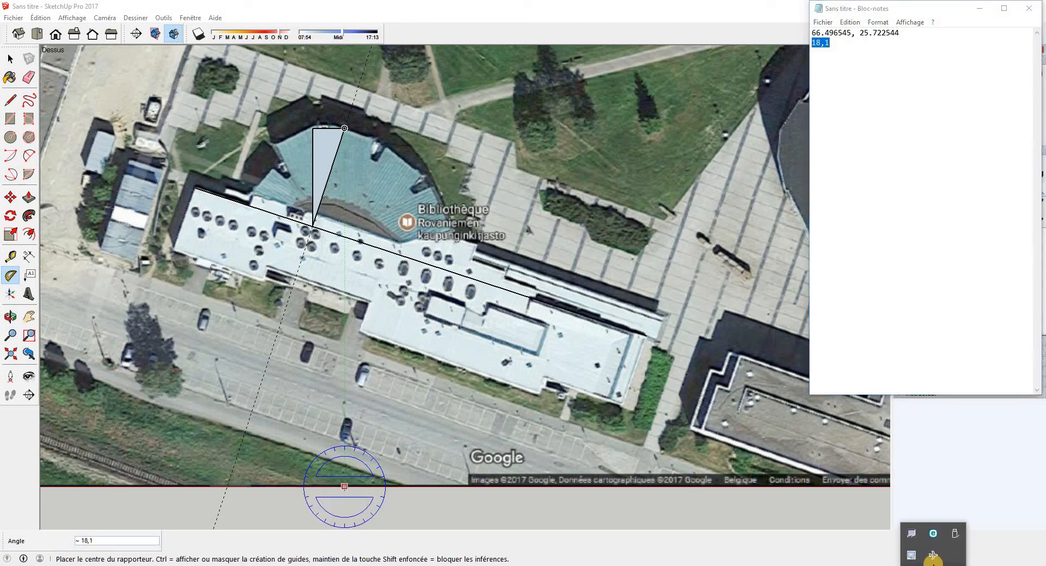